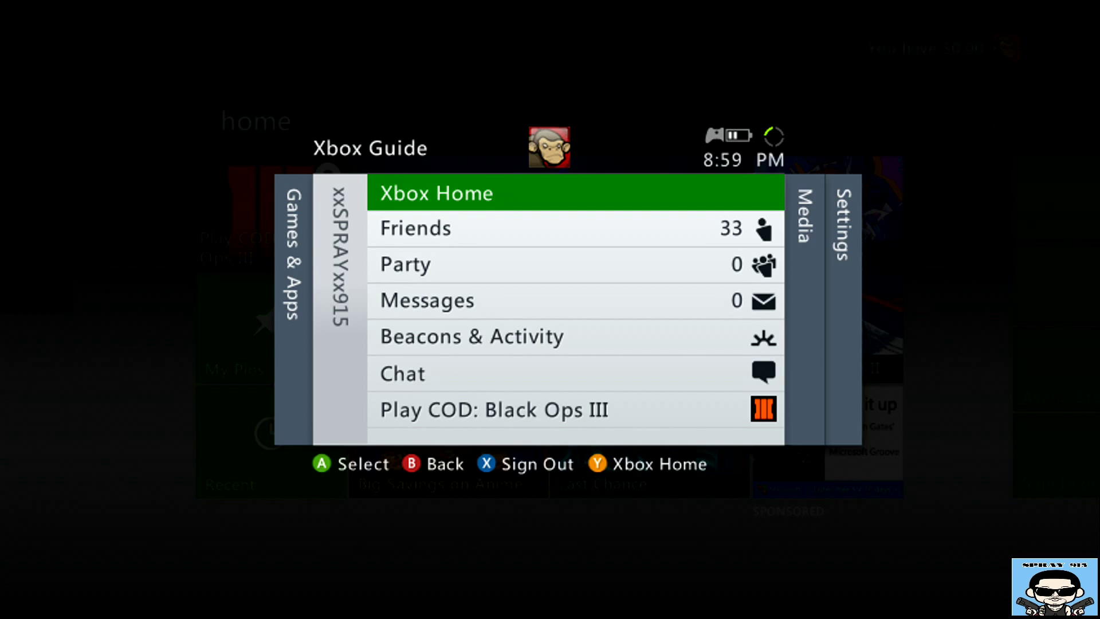
Go to Settings > System Settings > Storage to list the storage devices
key("Right")
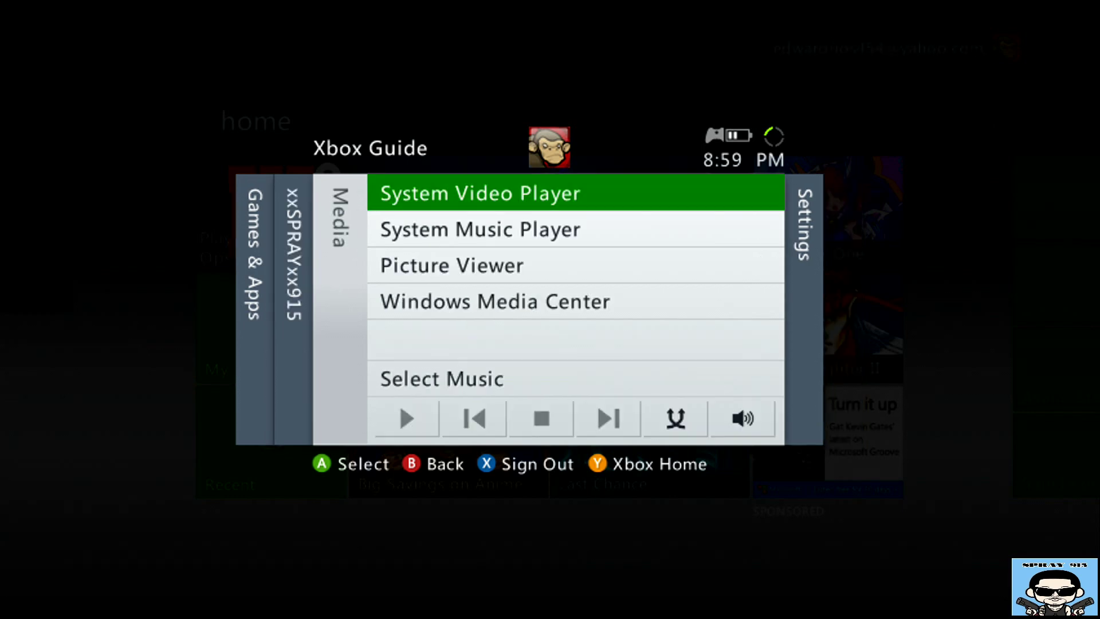
key("Right")
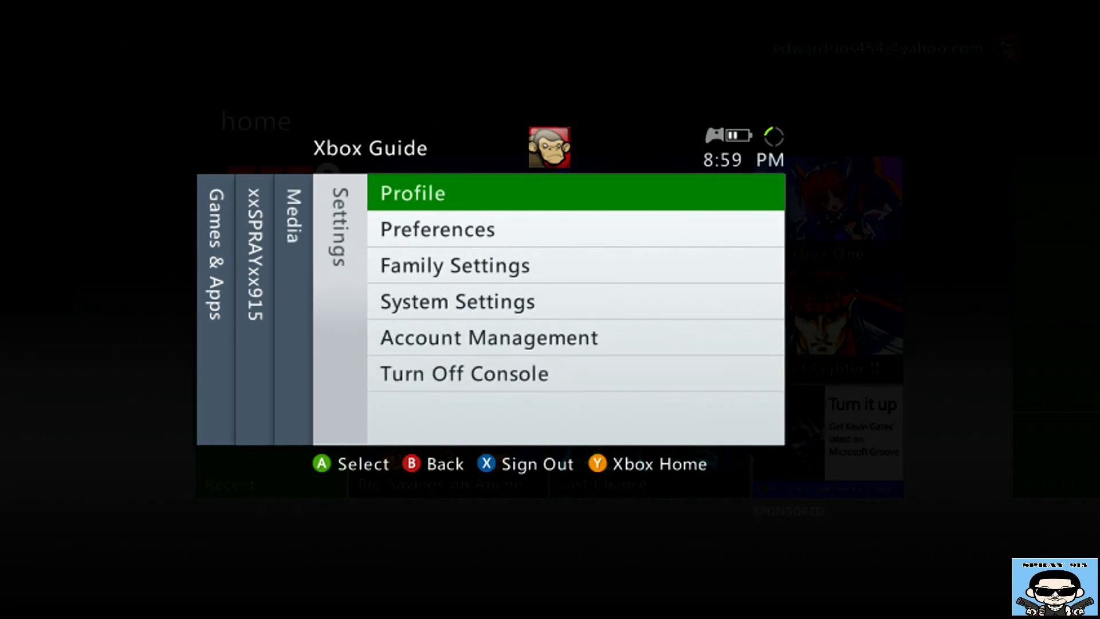
key("Down")
key("Down")
key("Down")
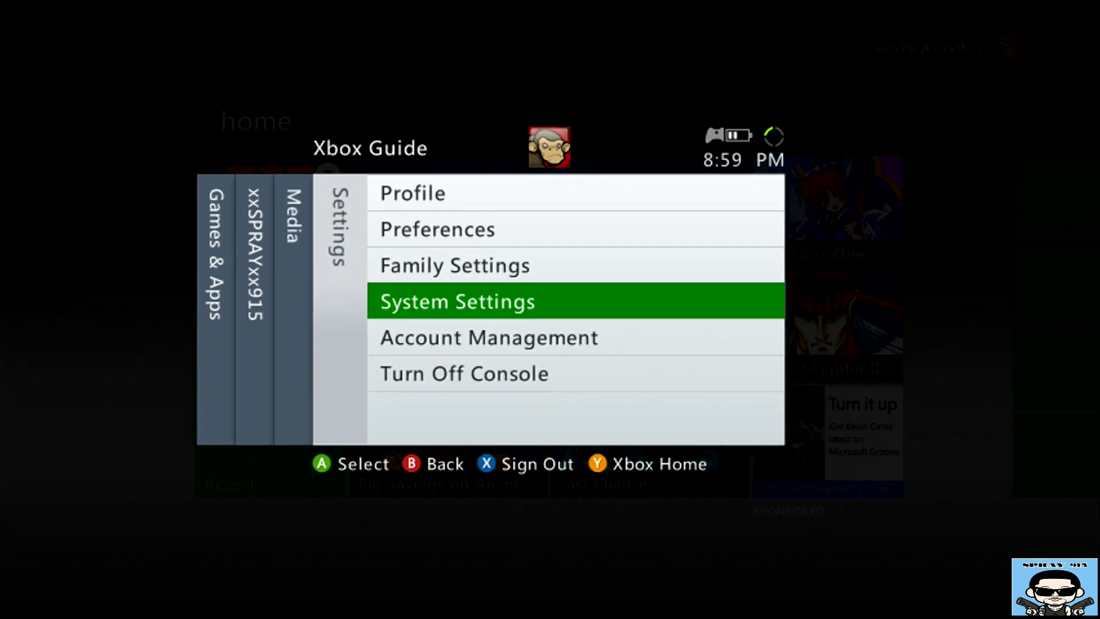
key("Return")
key("Down")
key("Down")
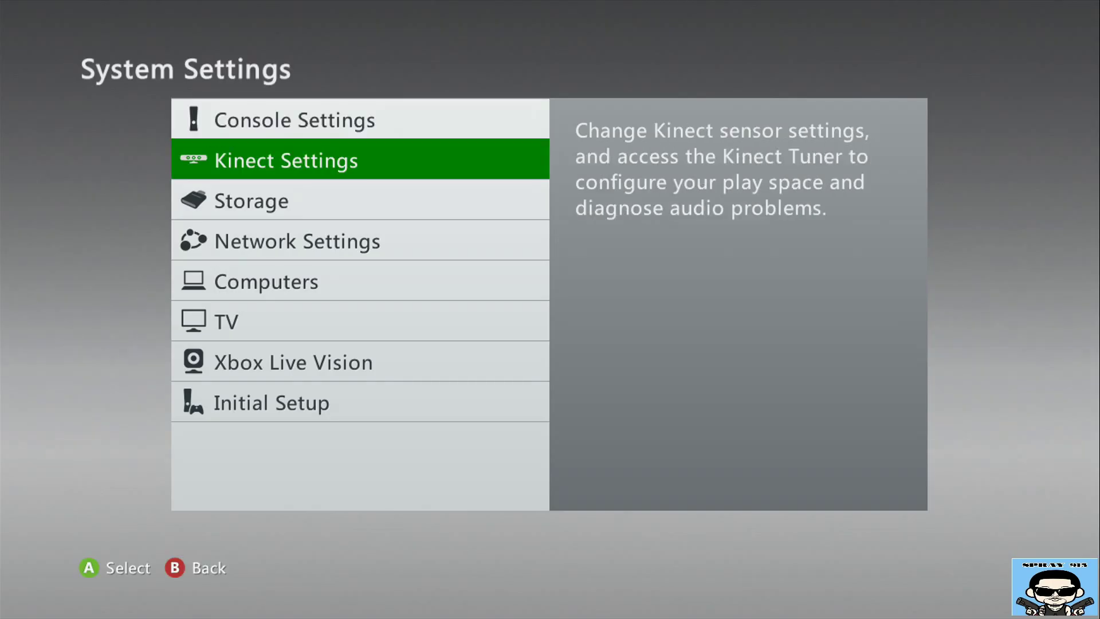
key("Return")
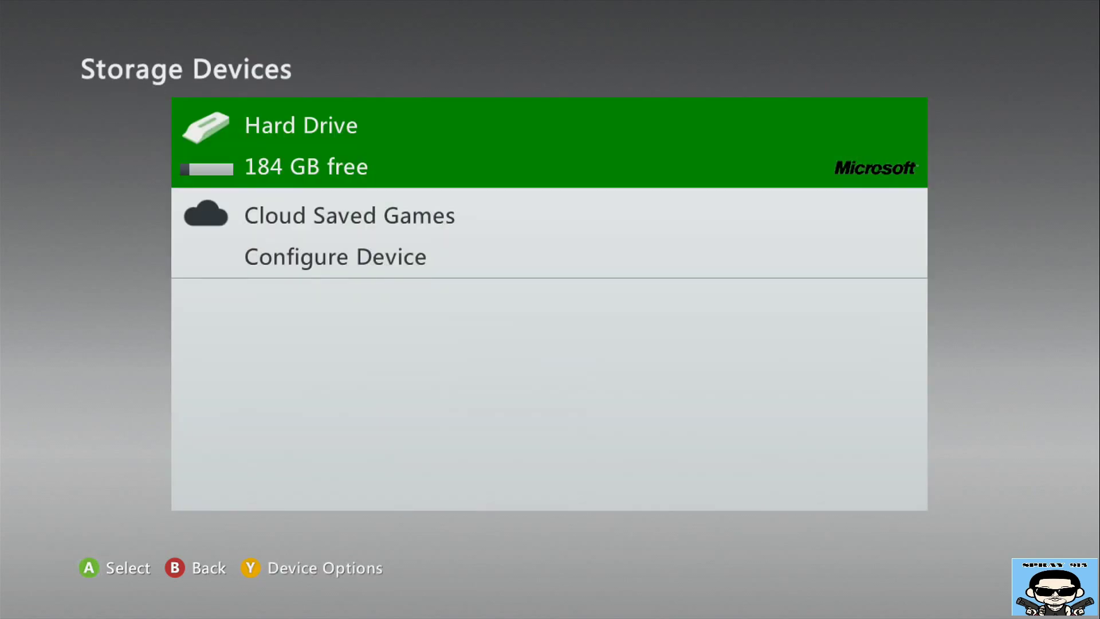
Clear the Hard Drive's system cache and confirm with Yes
key("y")
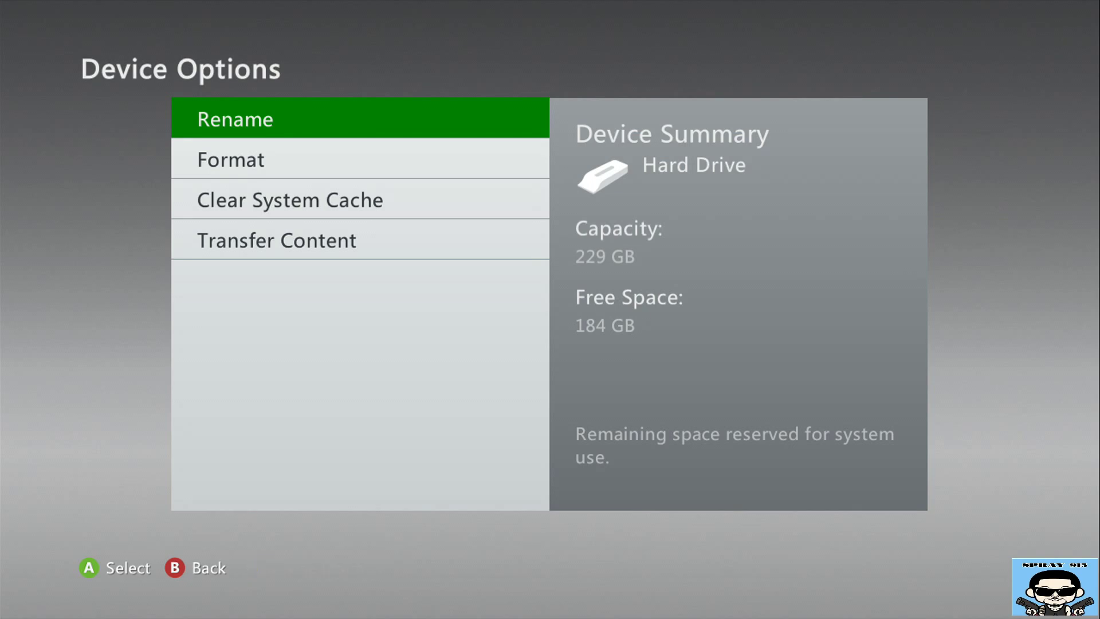
key("Down")
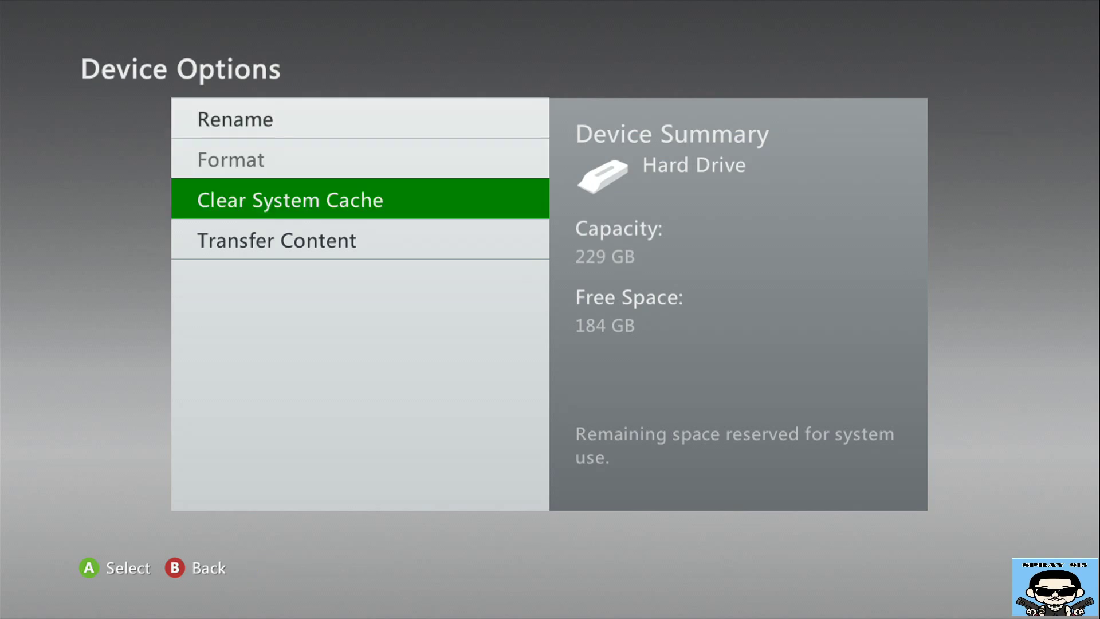
key("Return")
key("Up")
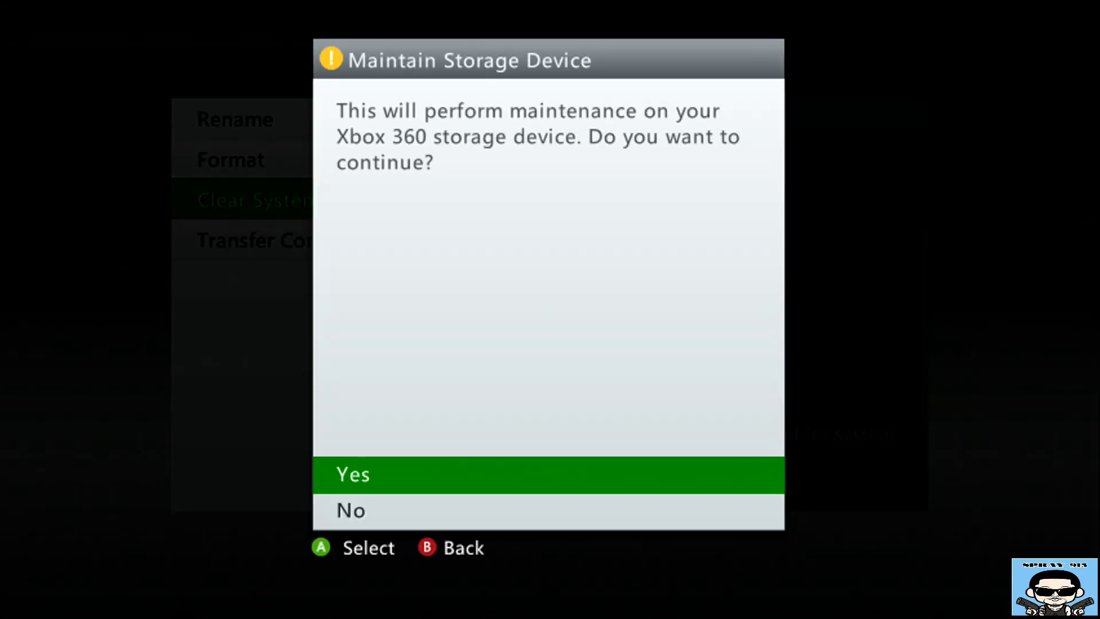
key("Return")
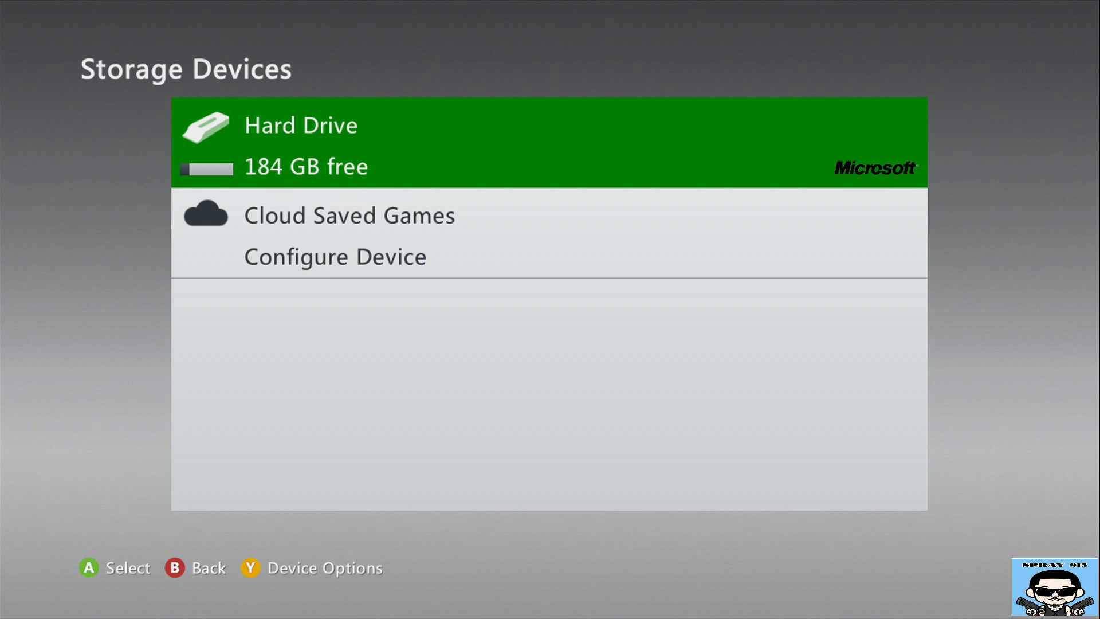
Back out to Home and reopen the Storage devices list under System Settings
key("Escape")
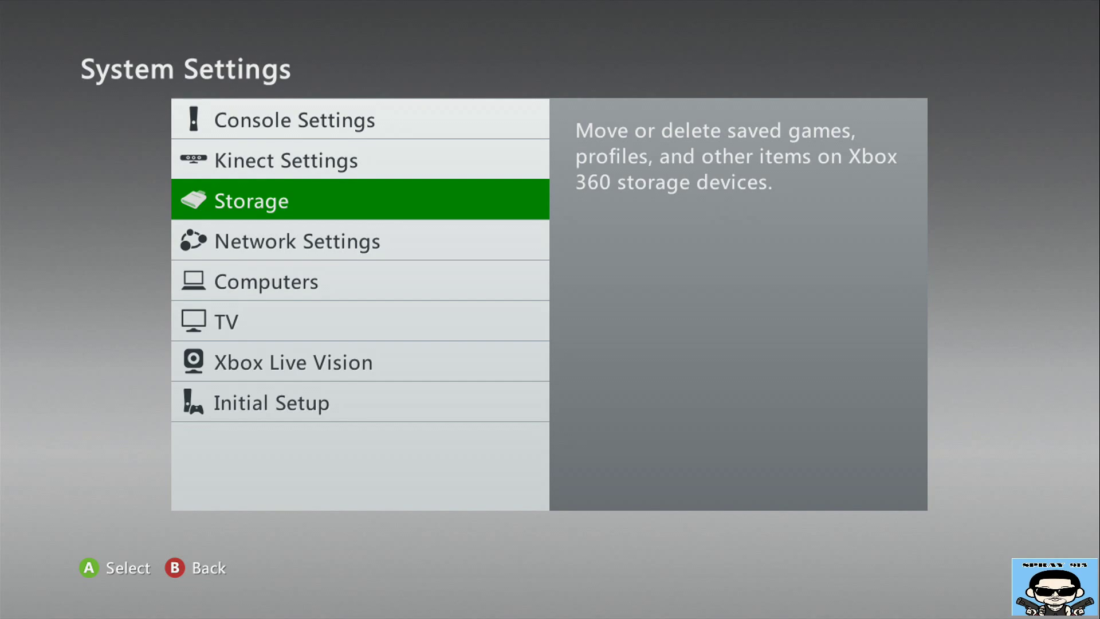
key("Escape")
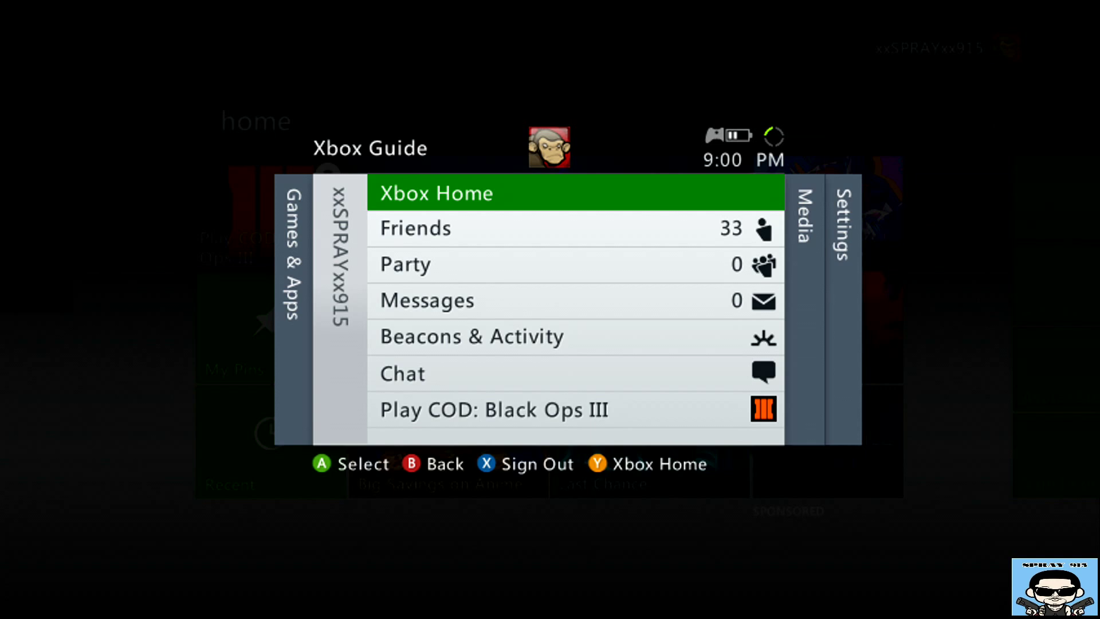
key("Right")
key("Right")
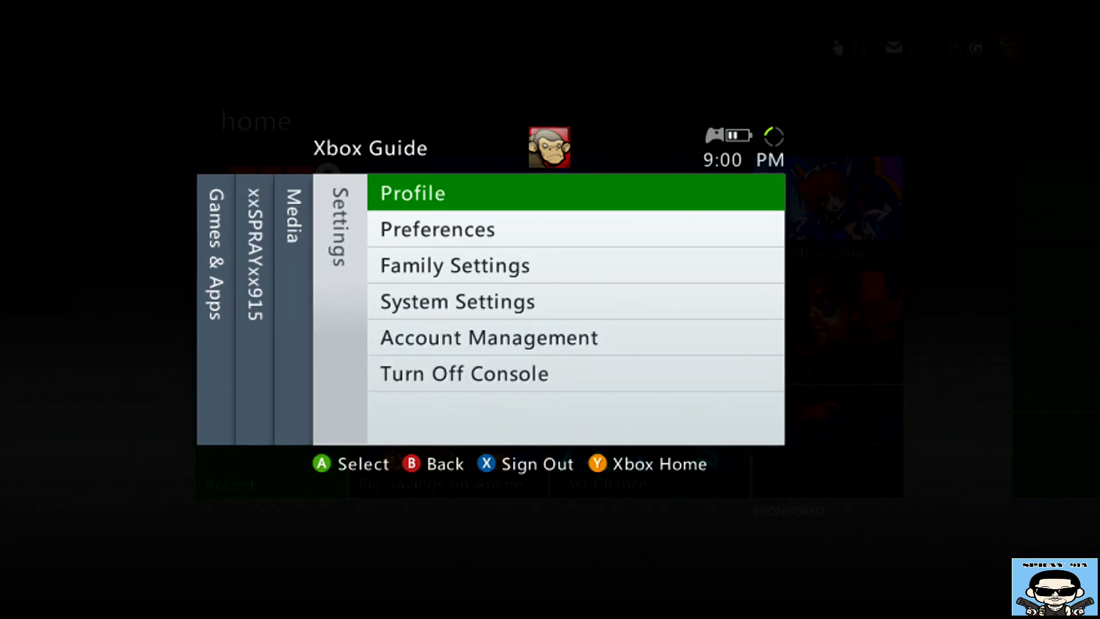
key("Down")
key("Down")
key("Down")
key("Return")
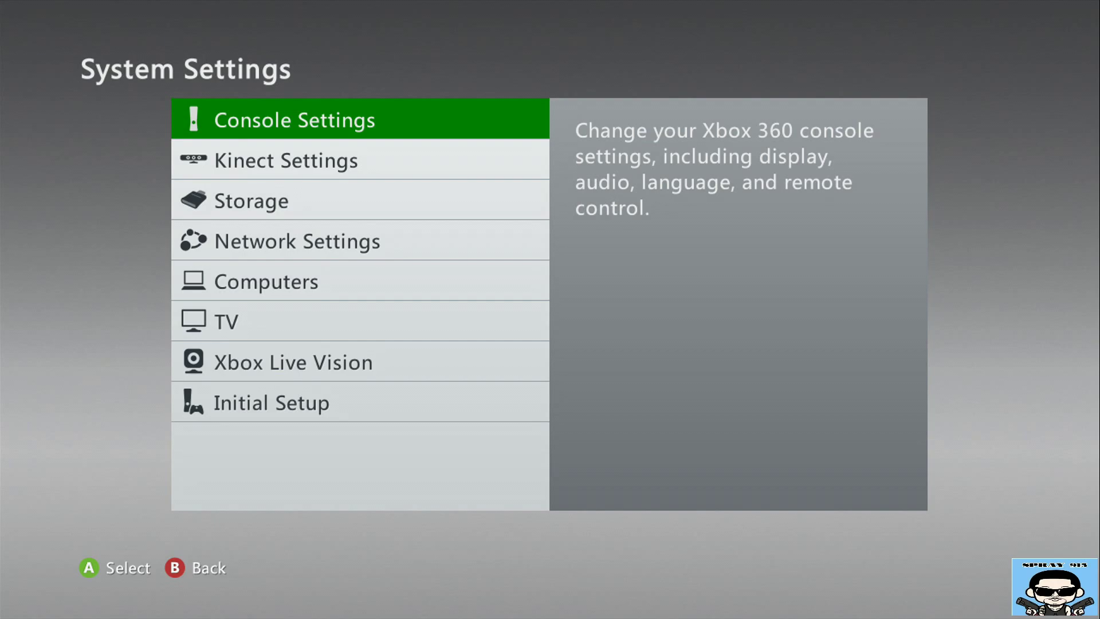
key("Down")
key("Down")
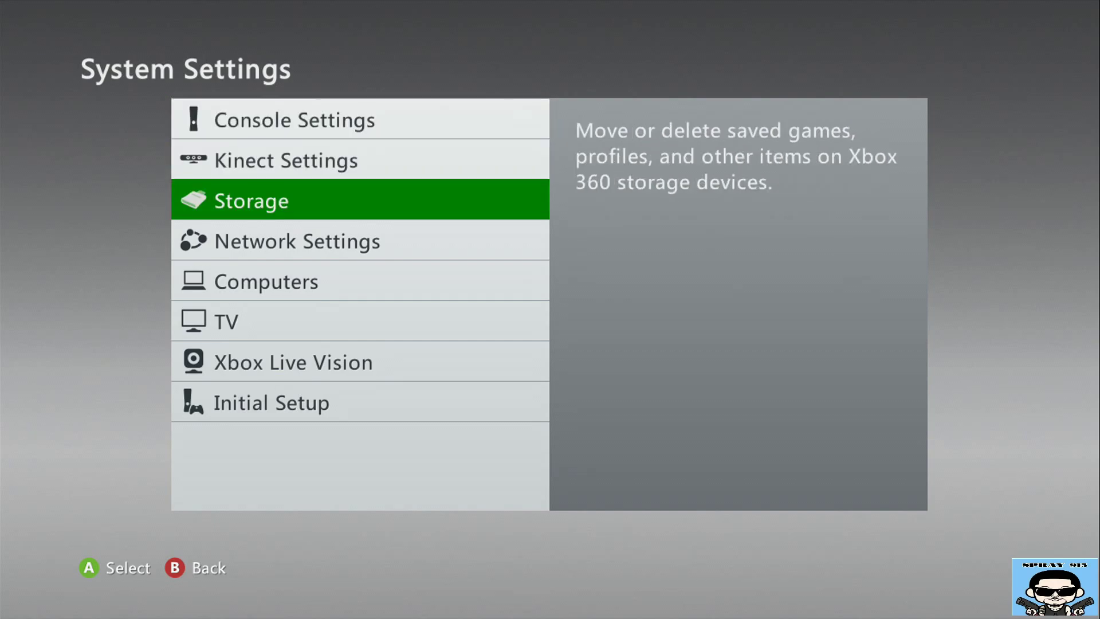
key("Return")
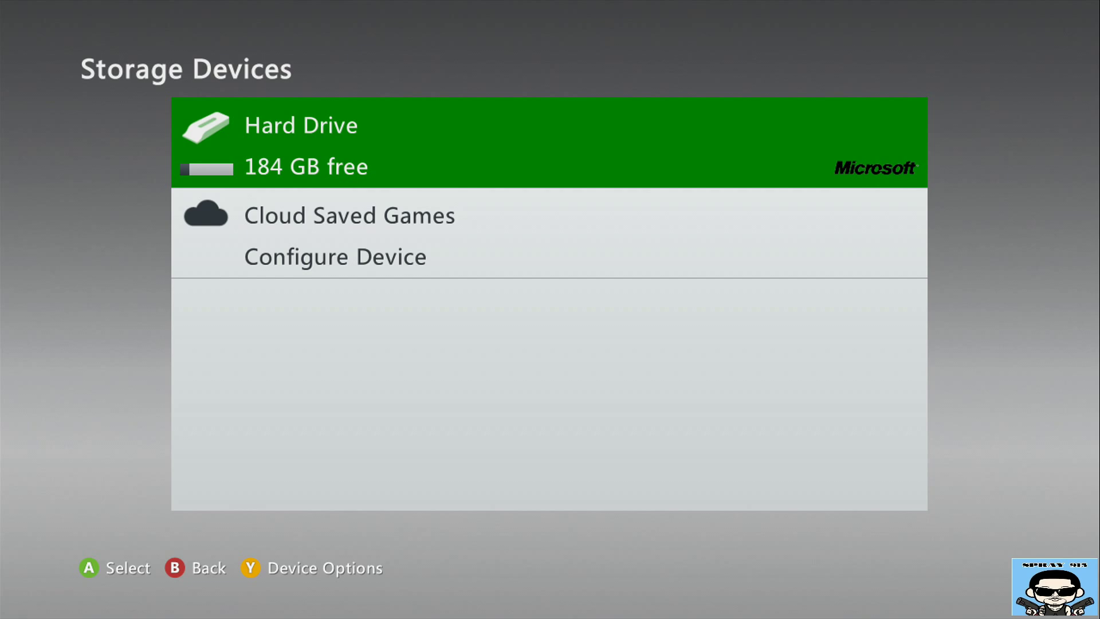
Run Clear System Cache on the Hard Drive again, confirming with Yes
key("y")
key("Down")
key("Down")
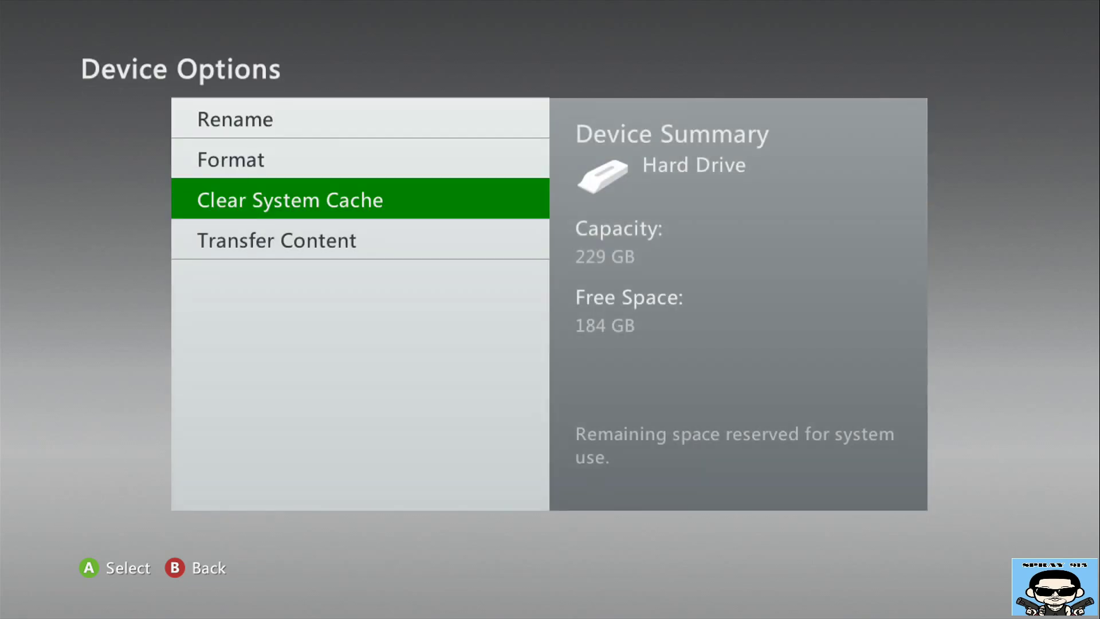
key("Return")
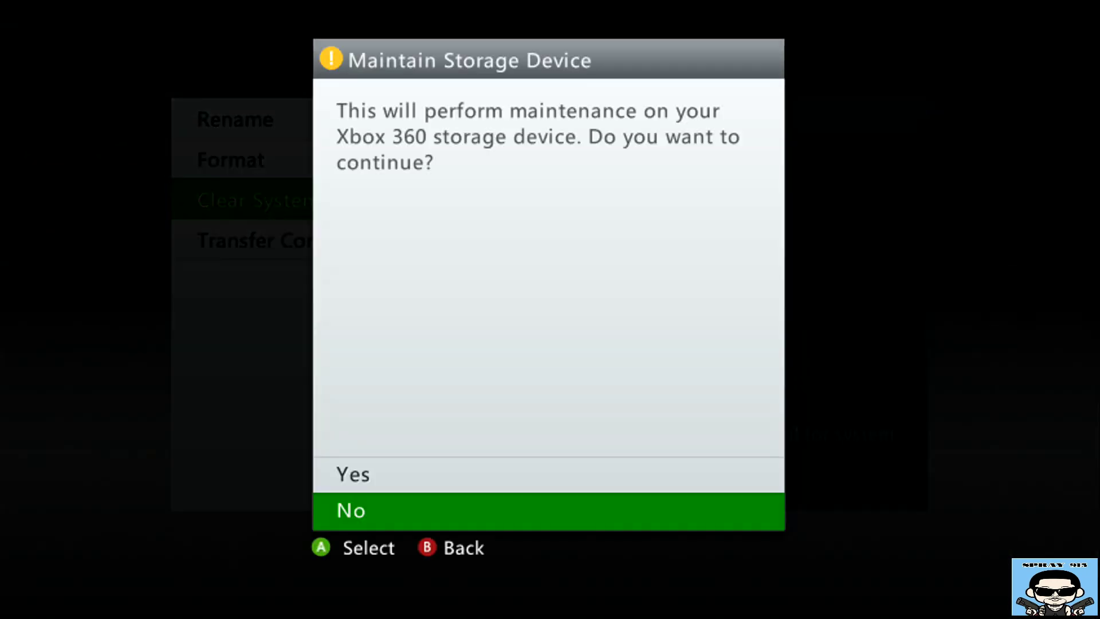
key("Up")
key("Return")
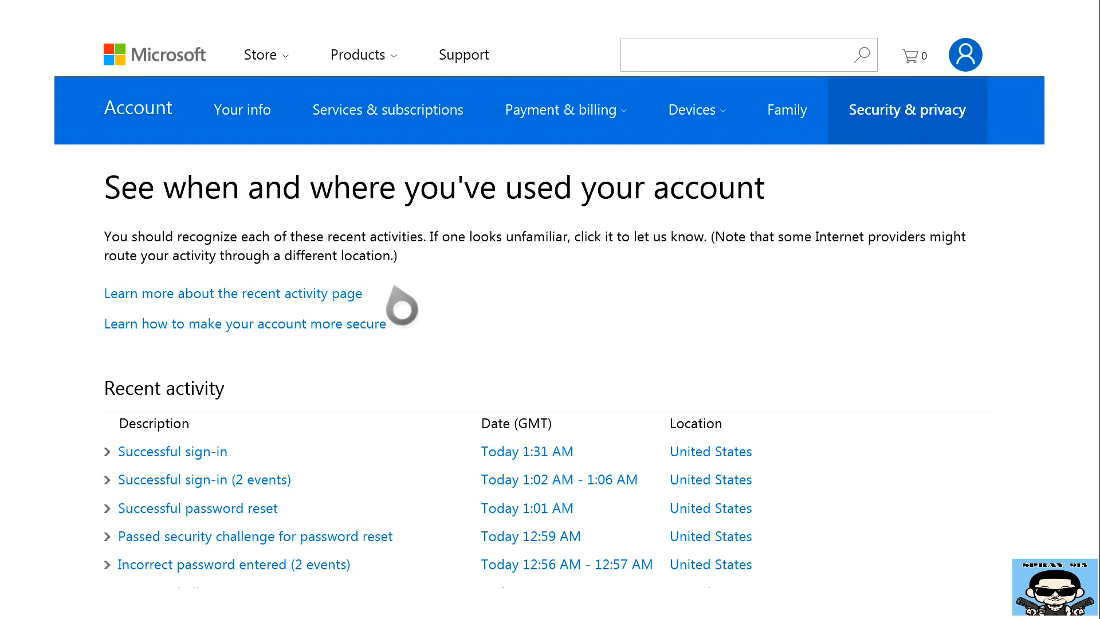
left_click(320, 290)
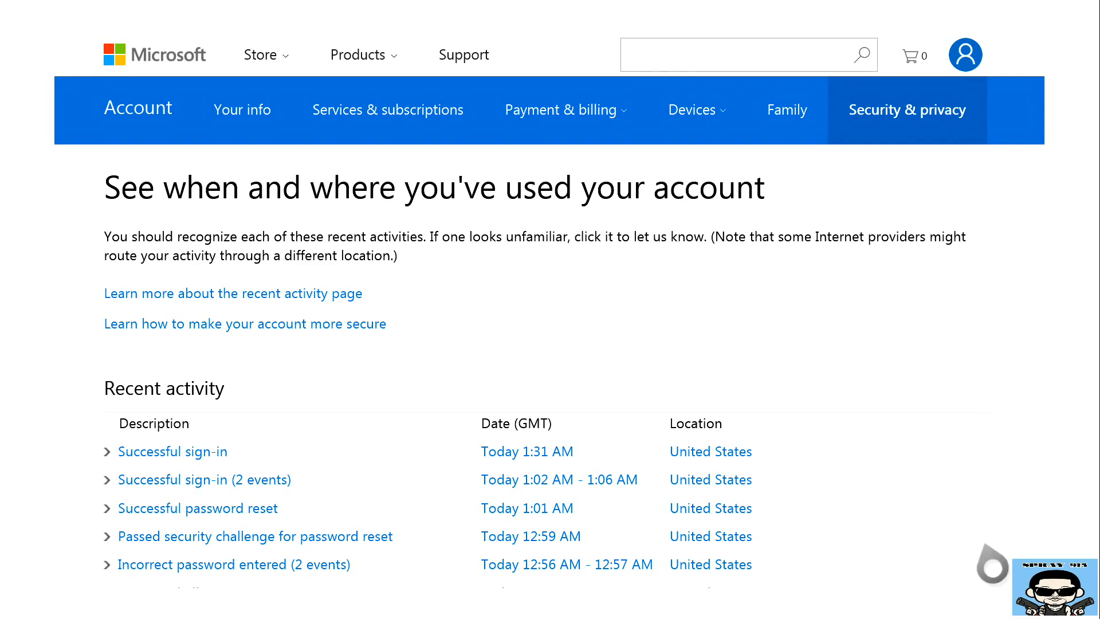
scroll(986, 604, "down", 5)
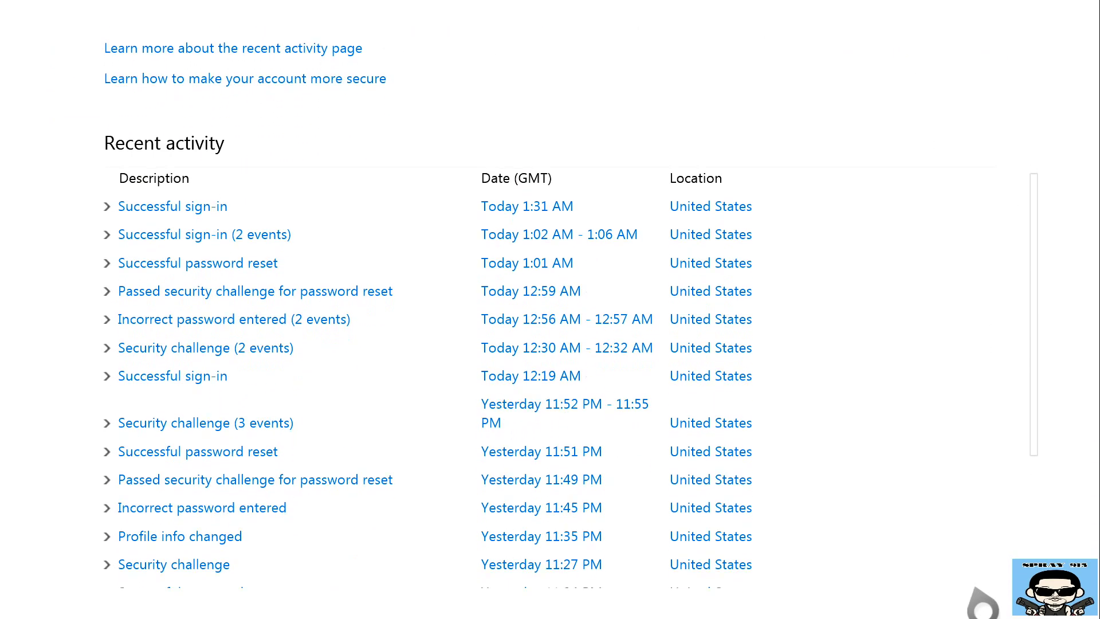